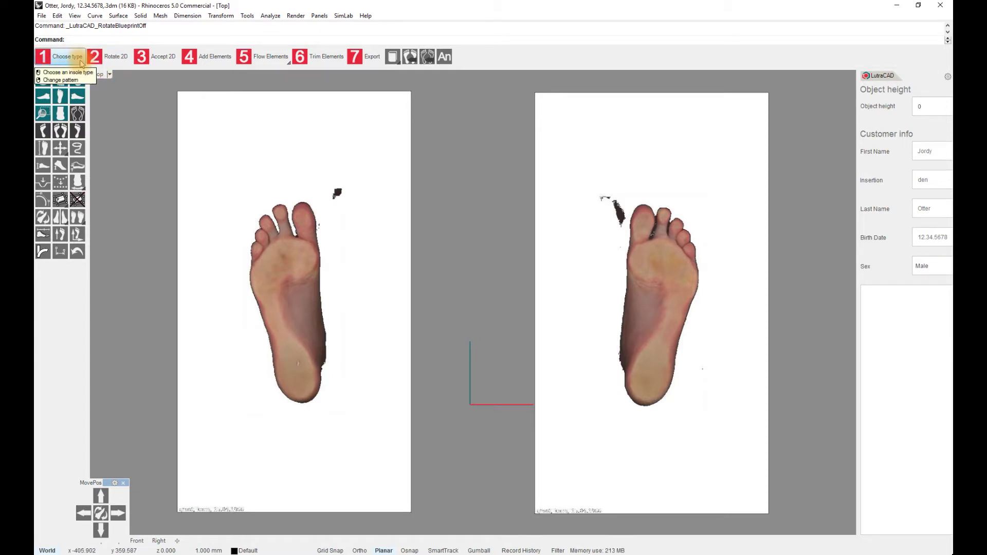
- Pick Podiatric-insole from the list of insole types in the Selection dialog
left_click(81, 62)
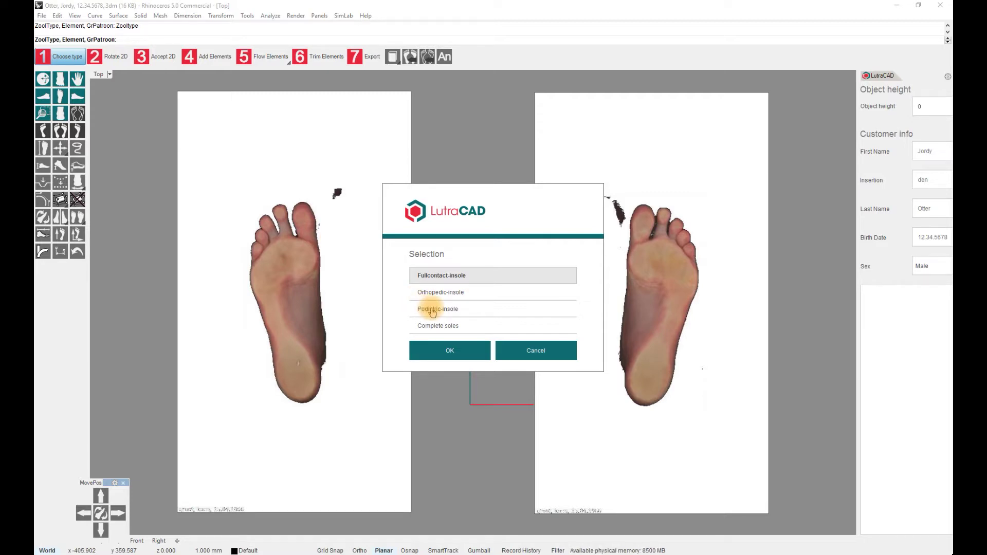
left_click(432, 312)
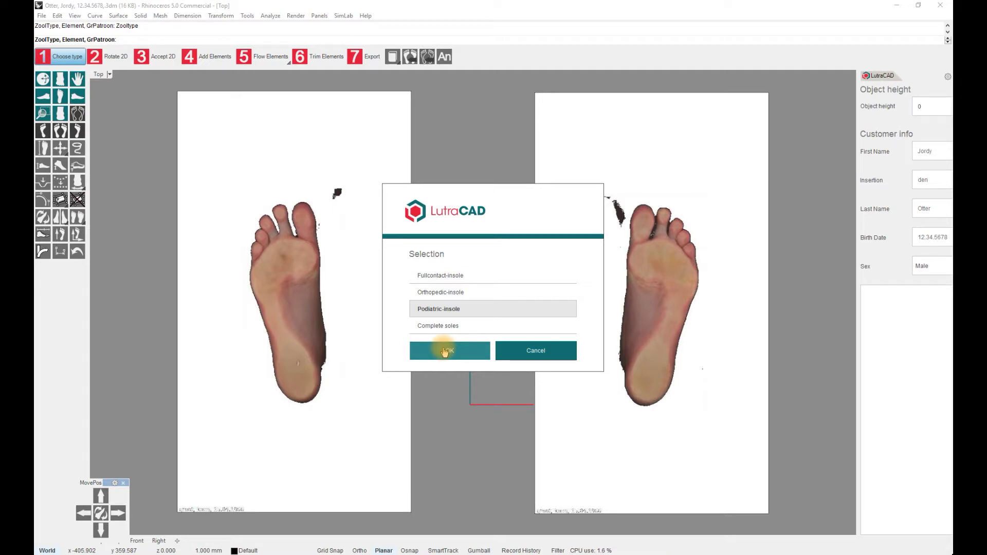
- Confirm Podiatric-insole and pick a pattern after previewing FinnComfort, Classic, Female and Male
left_click(445, 352)
left_click(326, 210)
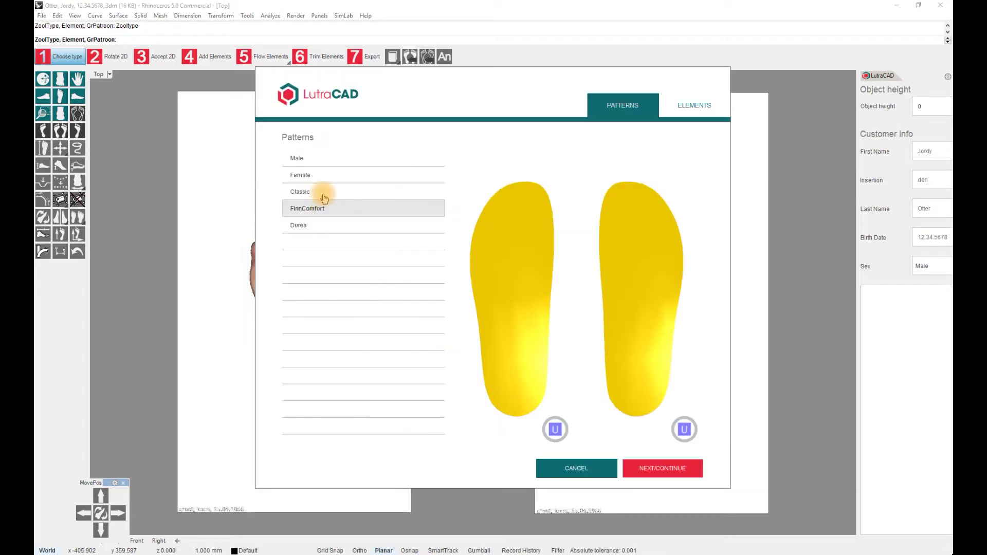
left_click(323, 193)
left_click(324, 175)
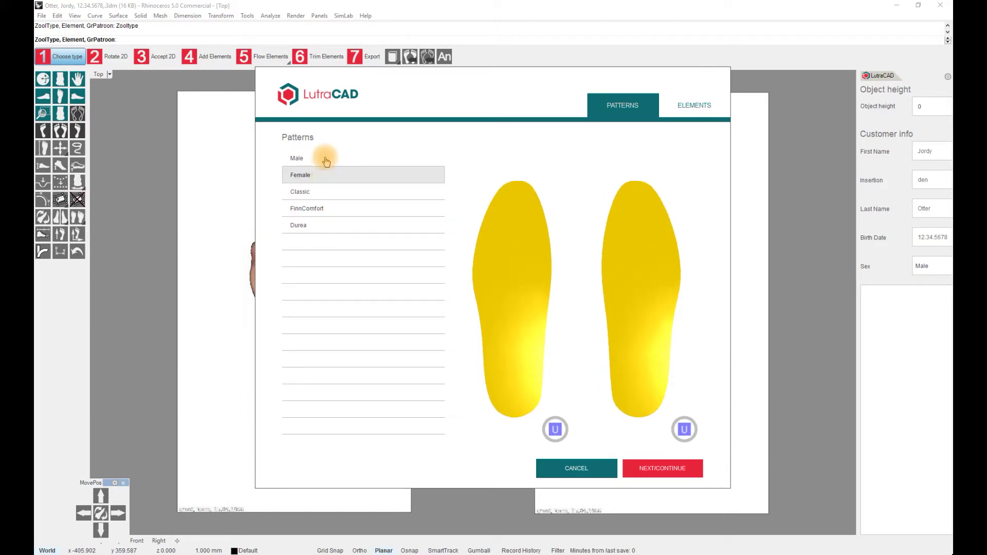
left_click(326, 160)
- Add the Cobra Pad 1st Met Cut Out - Flat, Met Pad 1-5 - 1 and Plantar Metatarsal Pad 1 elements
left_click(637, 468)
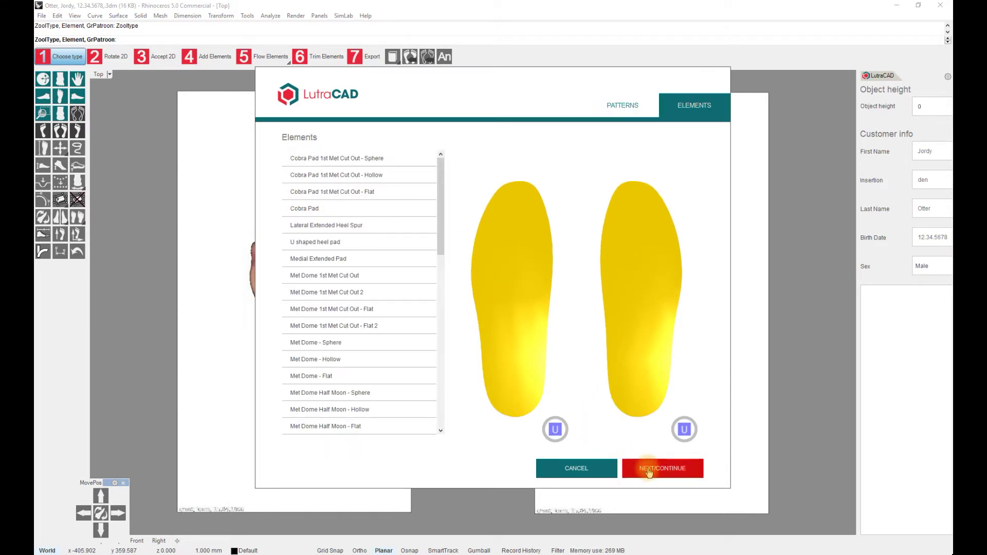
left_click(370, 192)
scroll(372, 319, "down", 2)
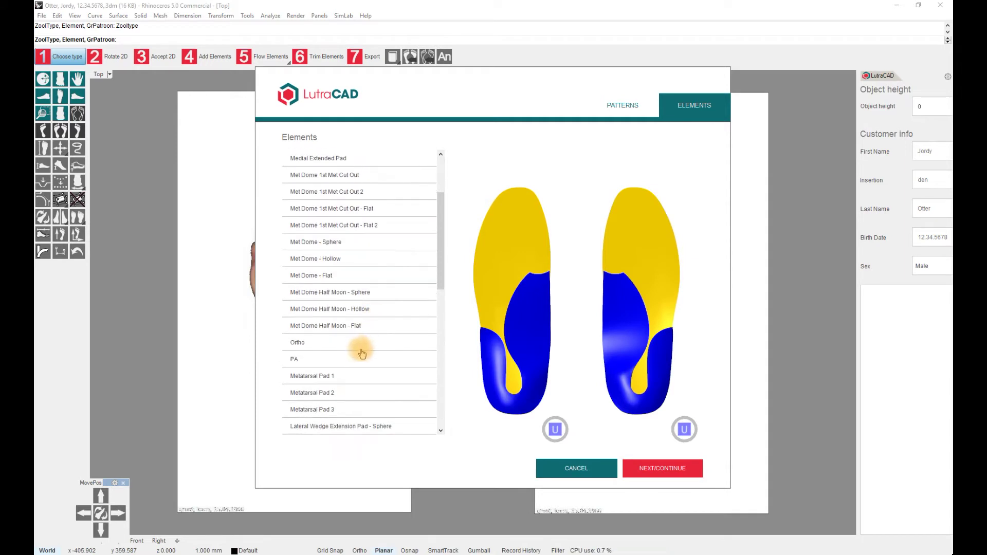
left_click(343, 378)
left_click(344, 378)
scroll(348, 309, "down", 3)
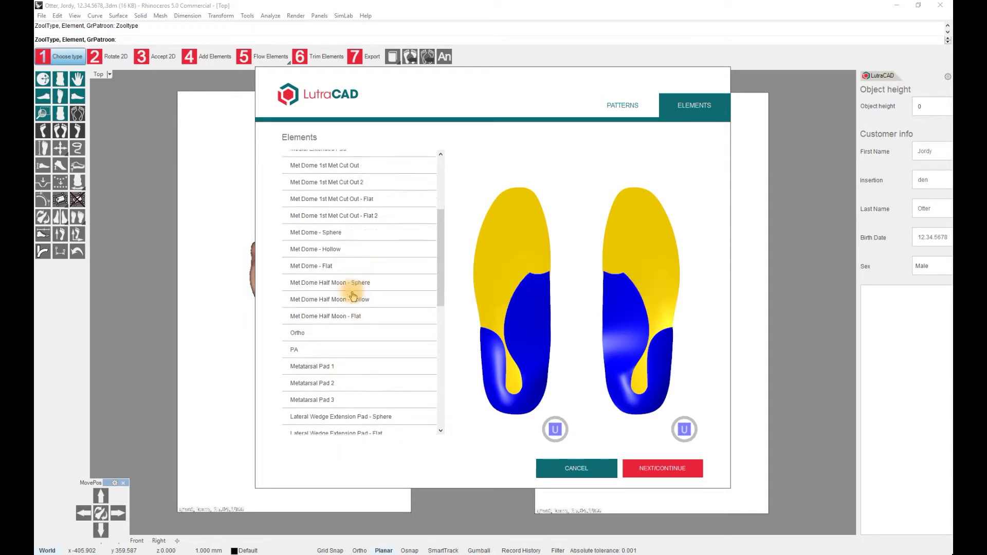
scroll(354, 357, "down", 1)
left_click(322, 322)
scroll(342, 337, "down", 4)
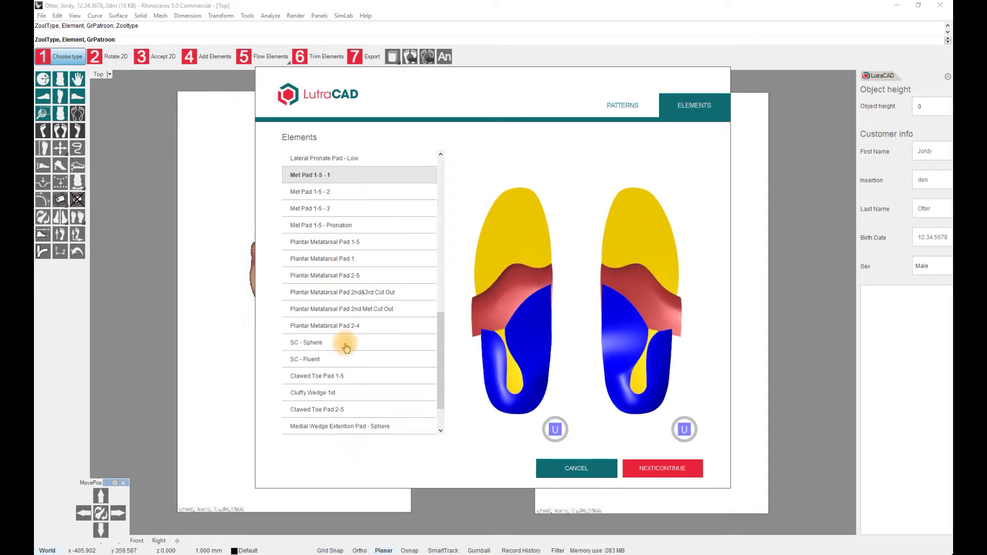
left_click(342, 210)
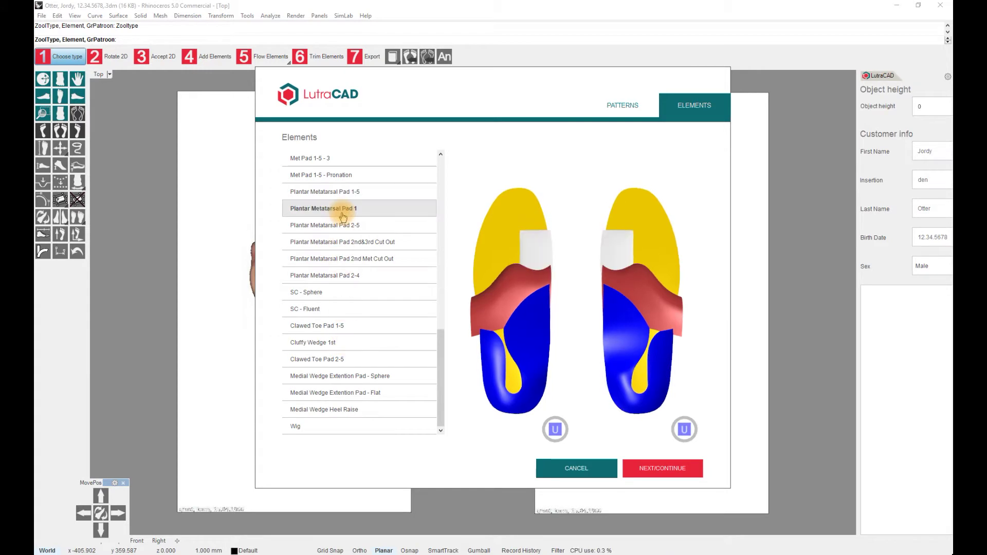
- Enter shoe size 38 to overlay the padded insole outlines on both foot scans, then enable blueprint rotation
left_click(662, 469)
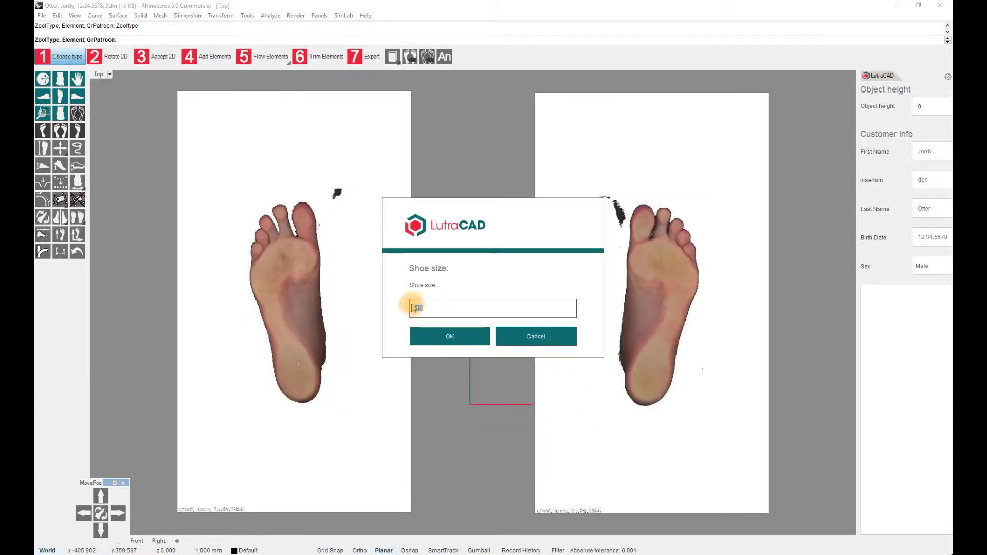
type("38")
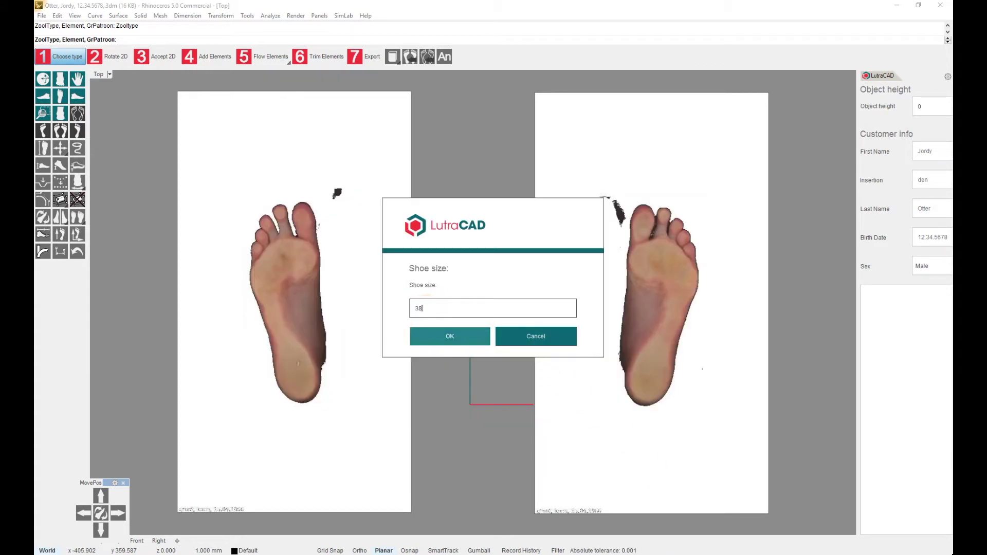
left_click(424, 329)
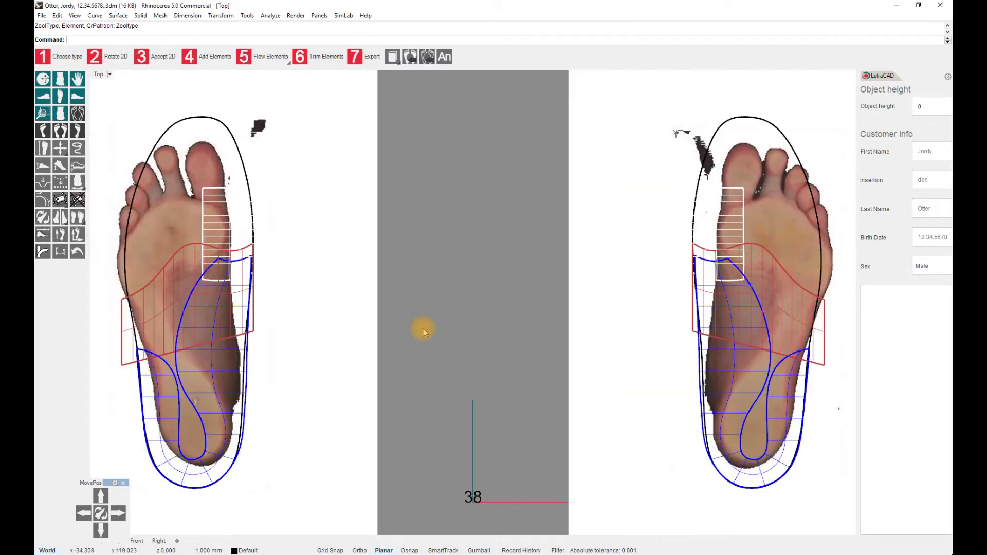
left_click(122, 57)
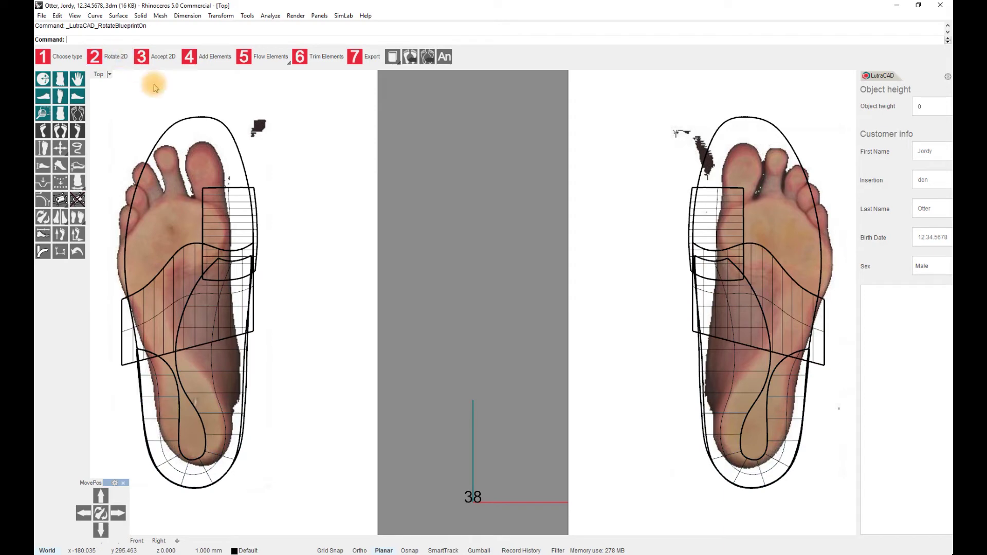
- Drag the left foot scan right, then nudge it left and down to centre it in its outline
left_click(258, 150)
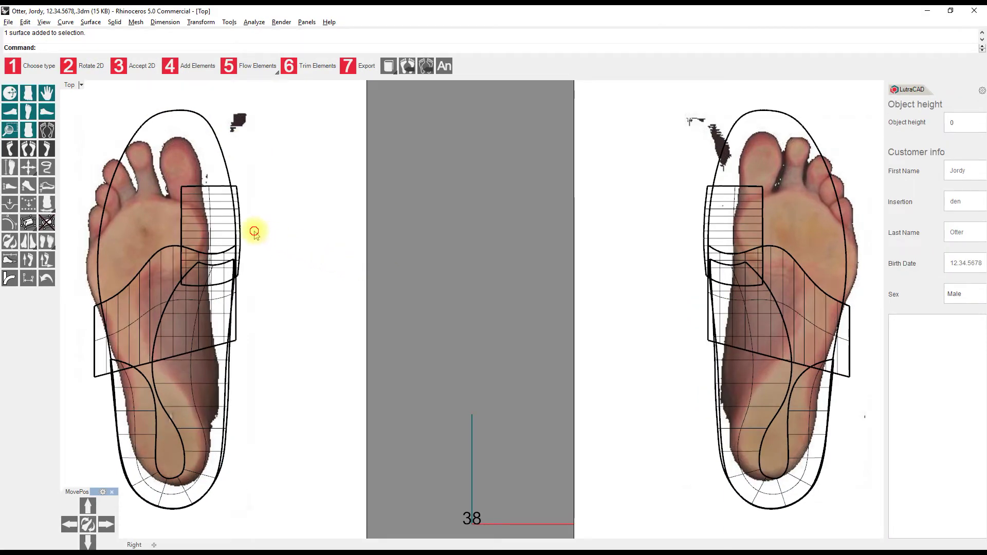
left_click(254, 233)
left_click_drag(252, 230, 270, 250)
key("alt+Left")
key("alt+Left")
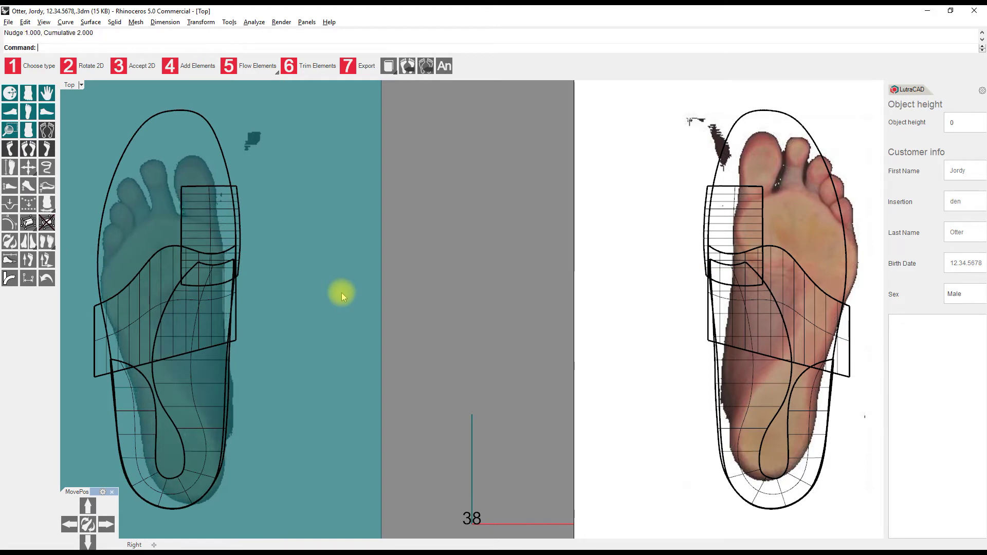
key("alt+Left")
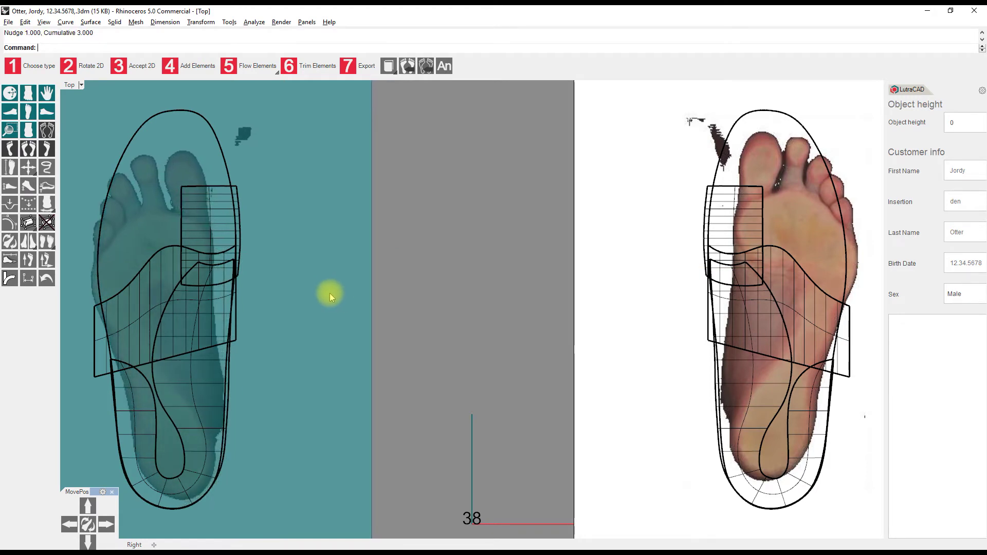
left_click(107, 524)
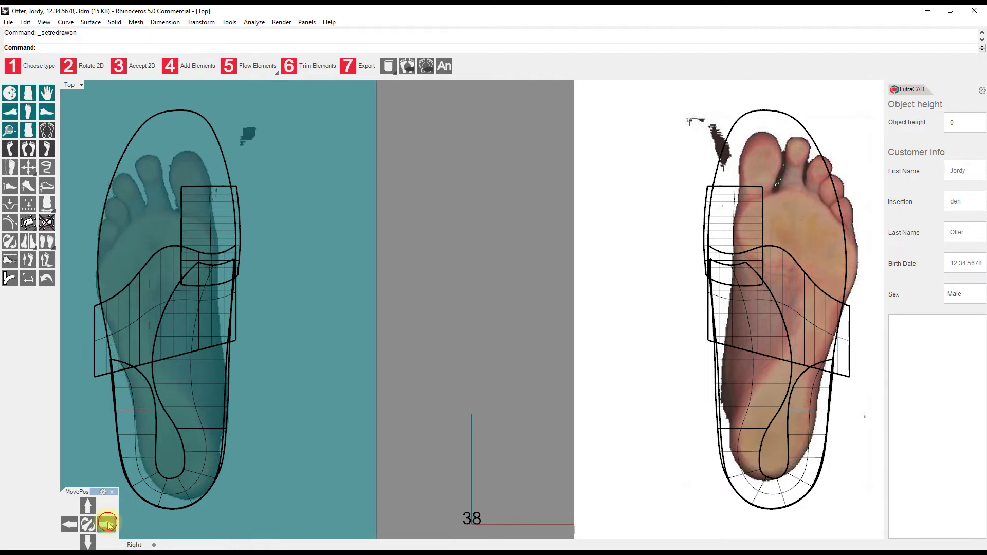
left_click(68, 525)
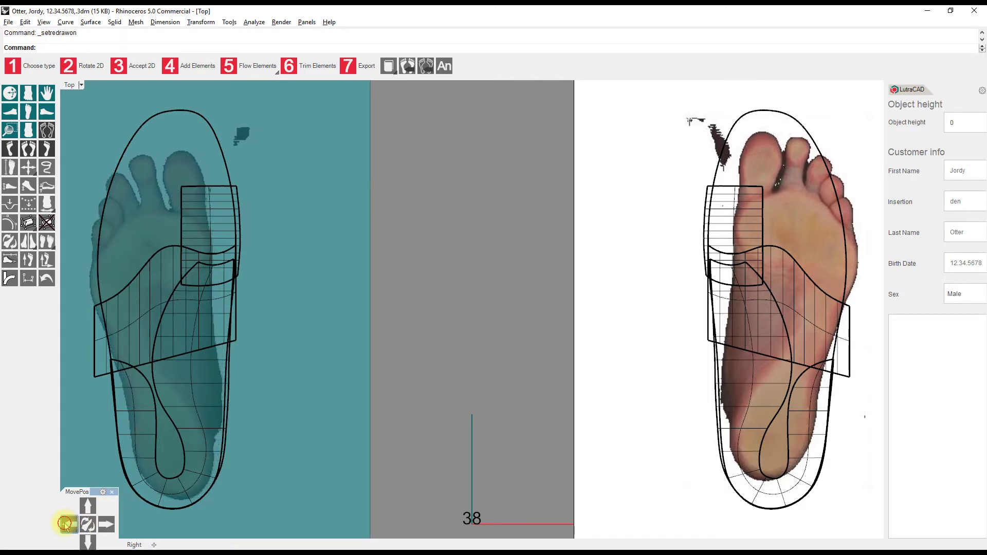
left_click(86, 542)
left_click(71, 524)
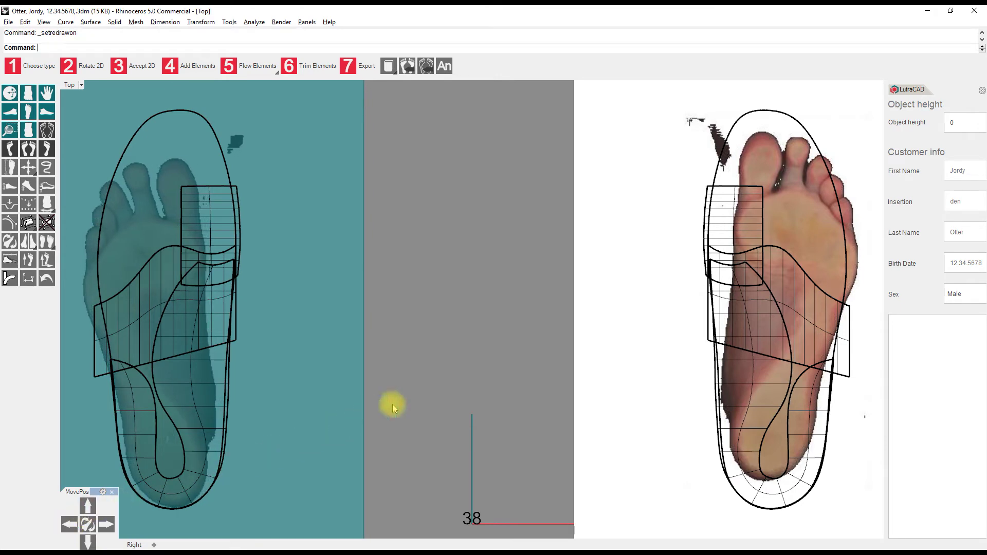
- Rotate the left foot scan about its heel so the toes line up with the outline
left_click(128, 226)
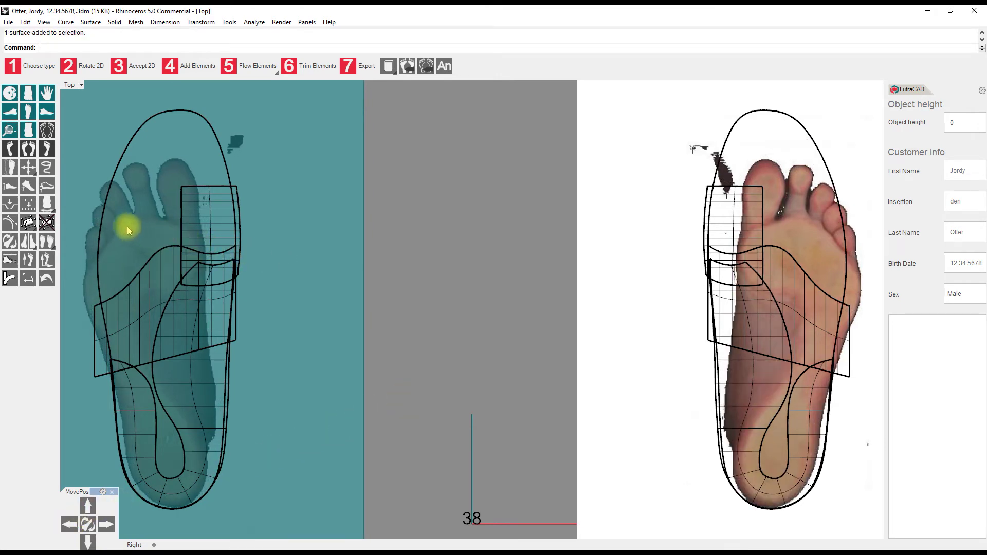
left_click(10, 243)
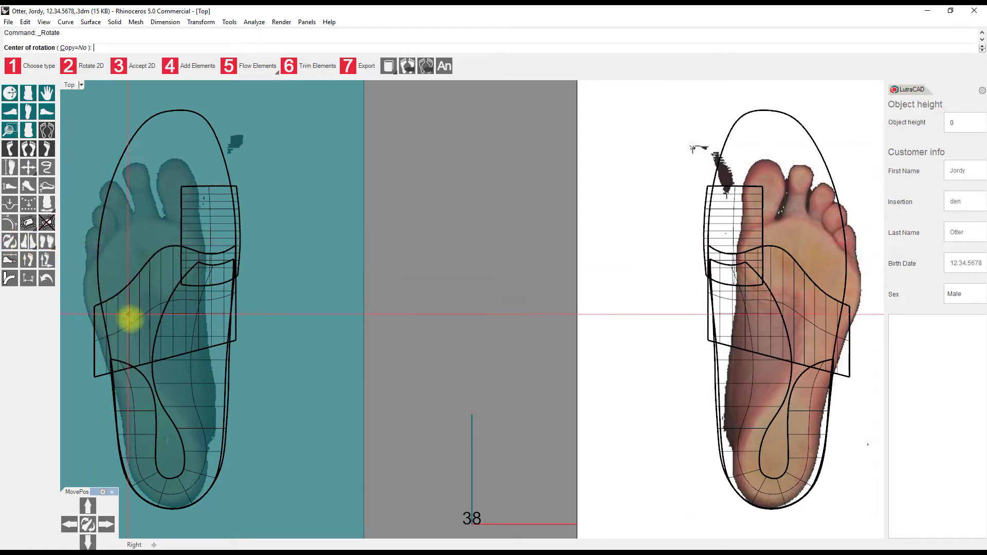
left_click(174, 505)
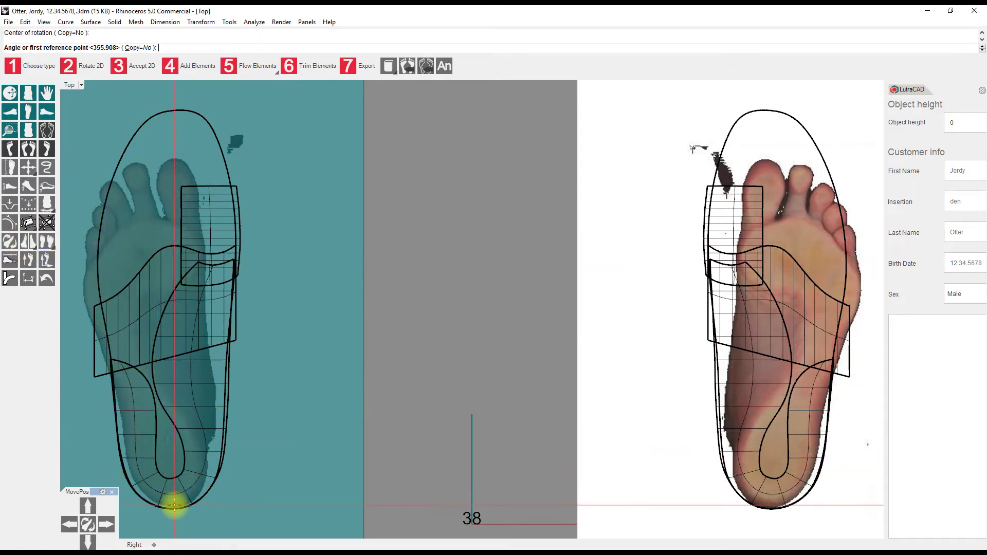
left_click(118, 138)
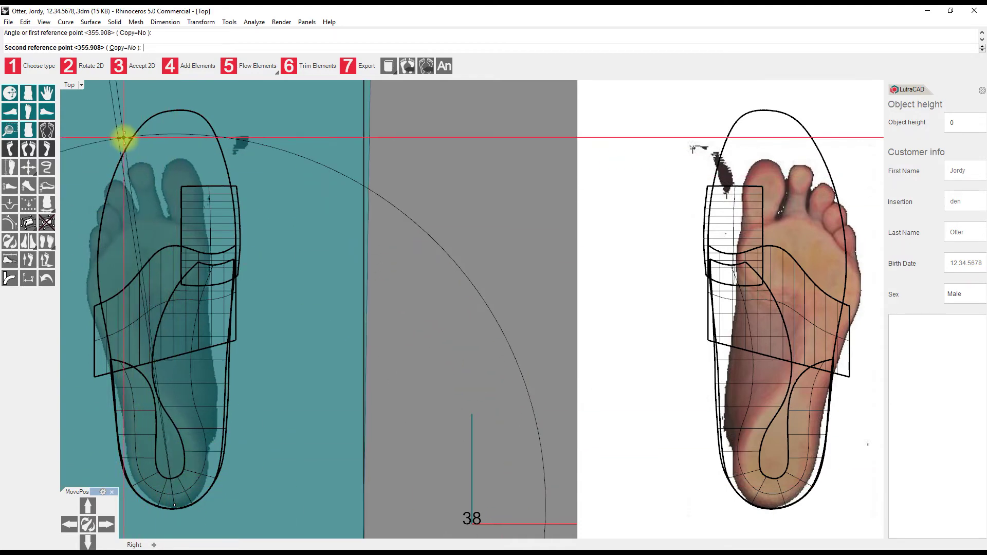
left_click(155, 170)
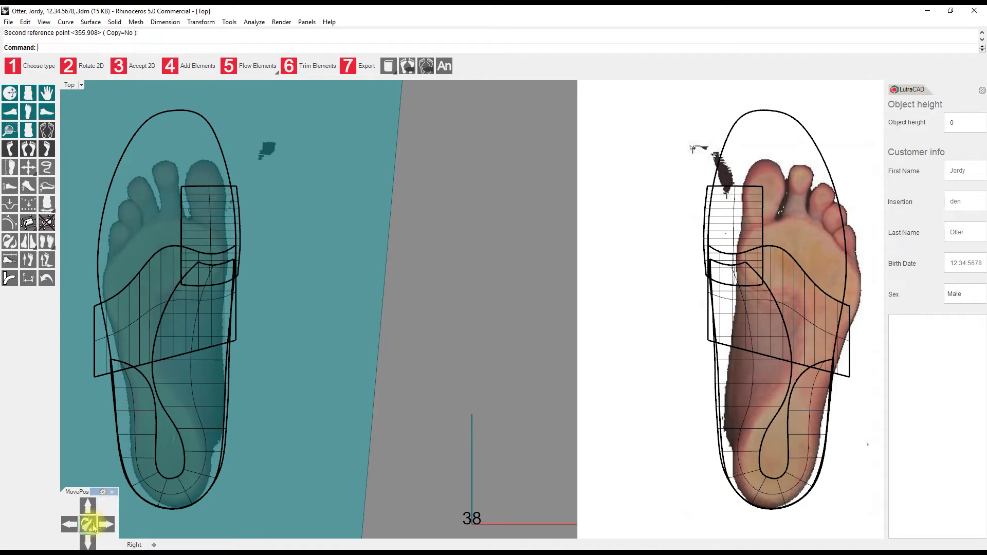
- Fine-tune the left scan's rotation, stepping five degrees forward and five degrees back
left_click(93, 527)
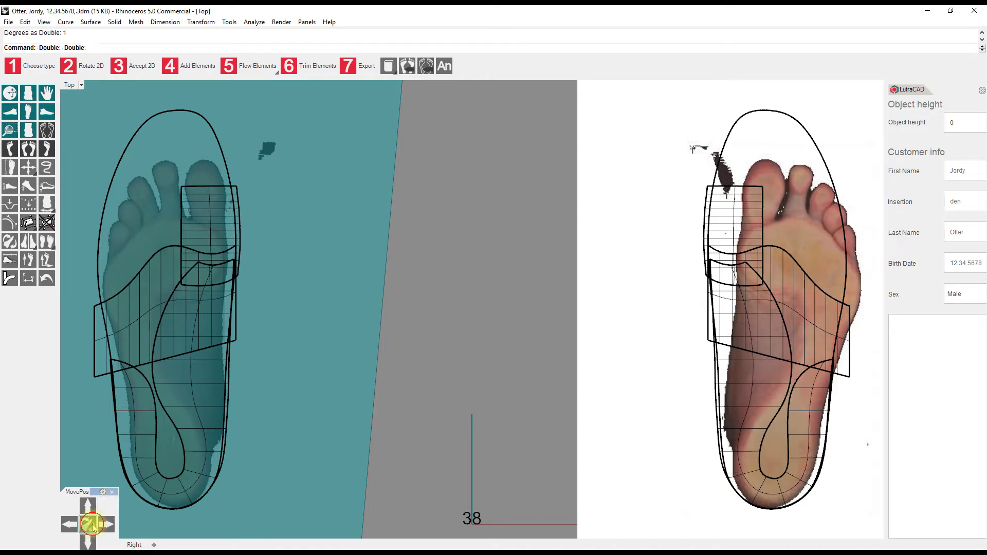
left_click(92, 527)
left_click(93, 527)
left_click(93, 527)
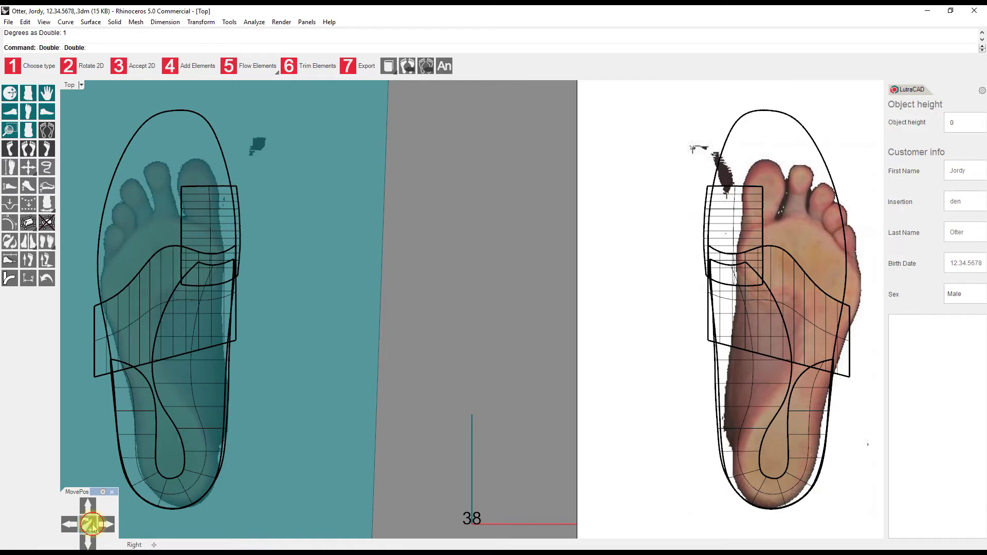
left_click(93, 527)
right_click(93, 527)
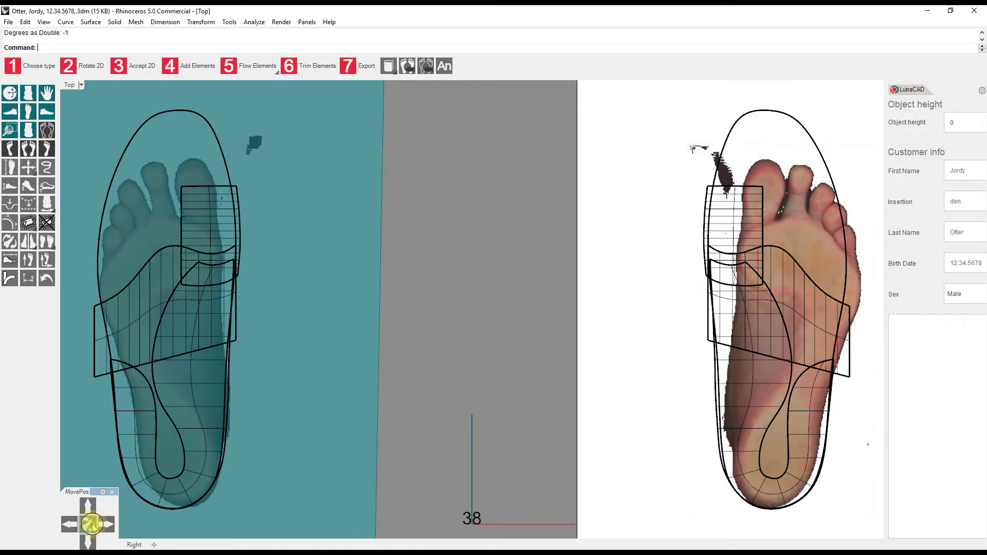
right_click(93, 527)
right_click(93, 527)
right_click(93, 527)
right_click(93, 527)
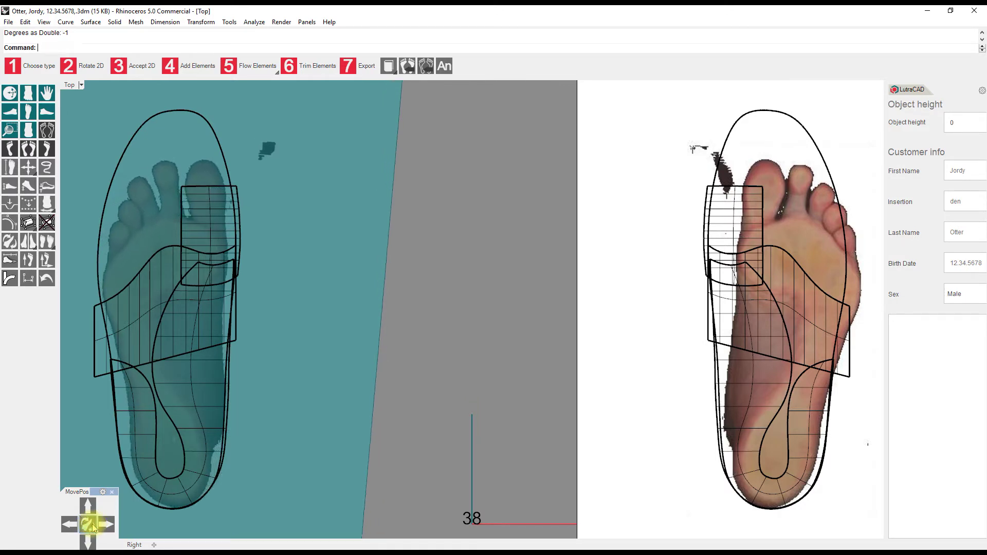
- Rotate the right foot scan about its heel to match its outline and accept the 2D alignment
left_click(727, 368)
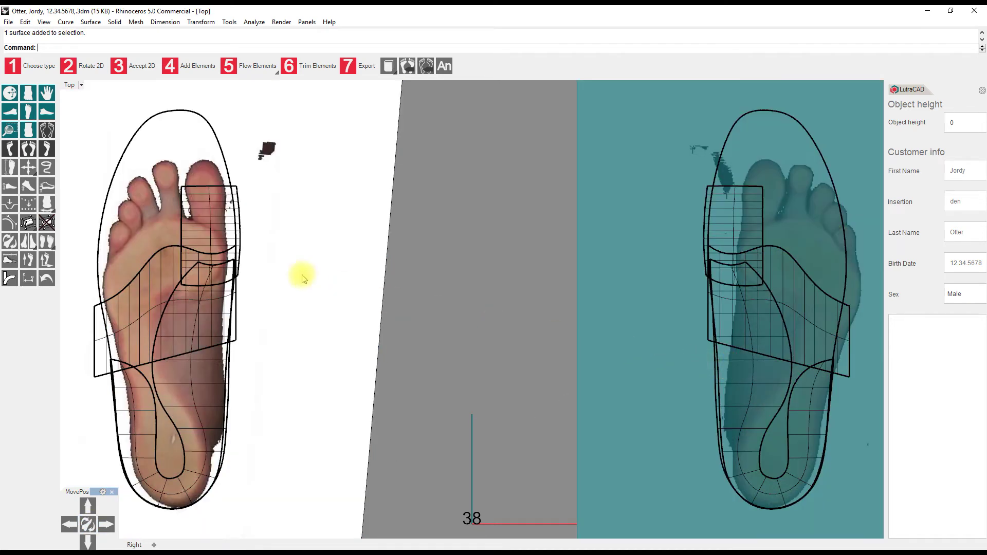
left_click(30, 242)
left_click(769, 494)
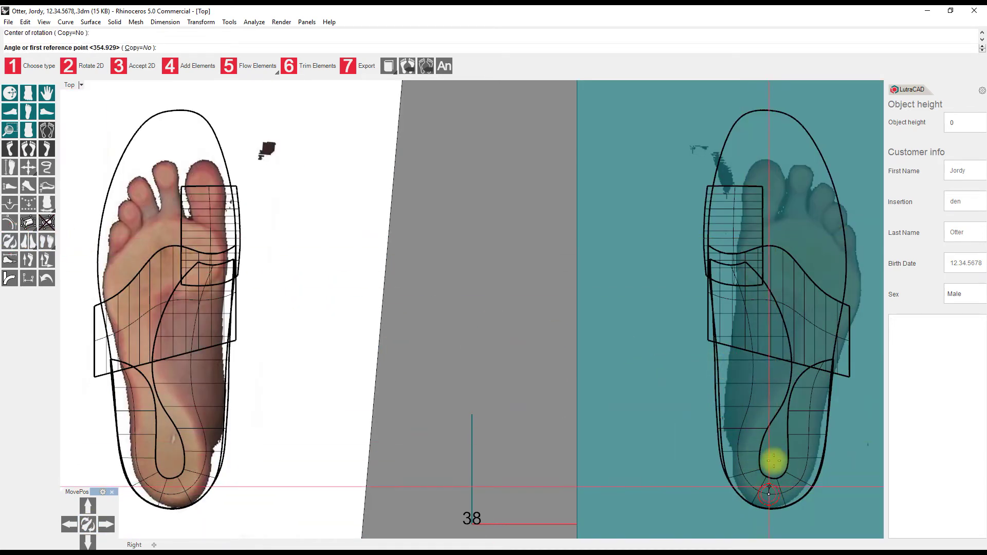
left_click(799, 228)
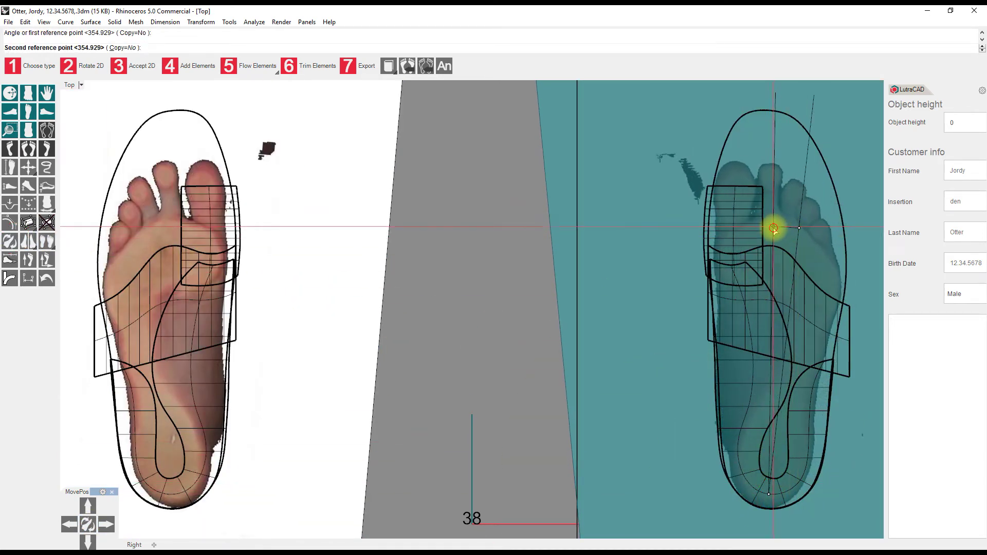
left_click(773, 229)
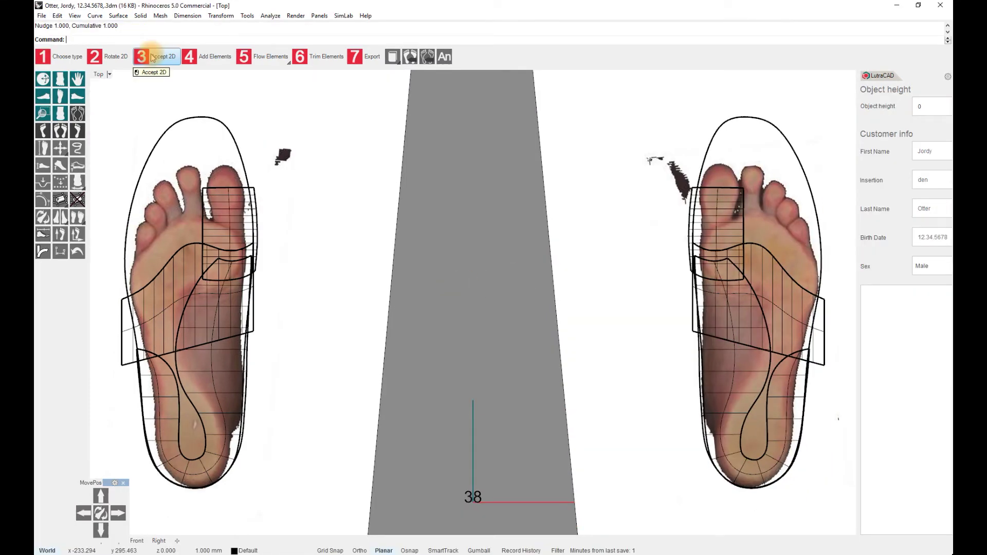
left_click(152, 58)
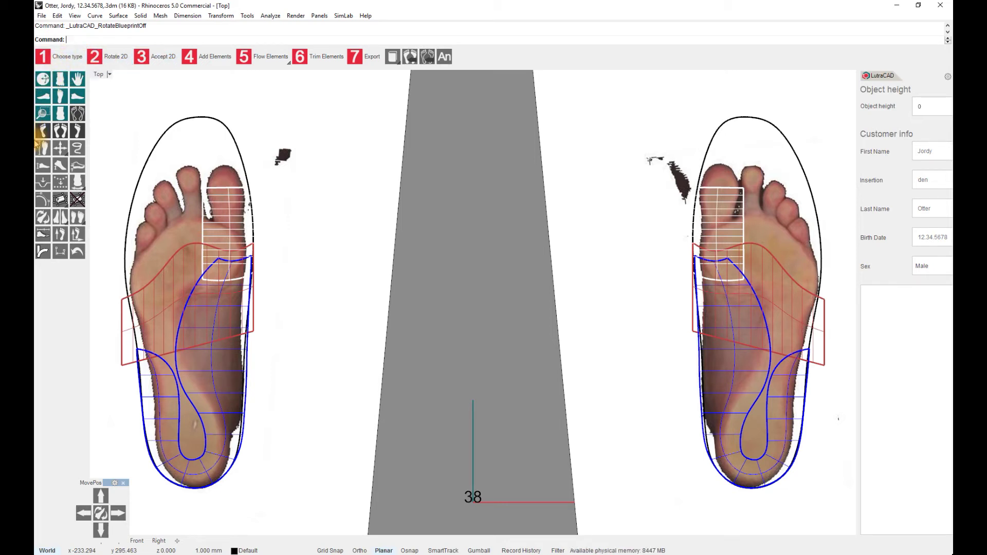
- Change the shoe size from 38 to 36 so the outlines fit the foot scans more closely
left_click(43, 148)
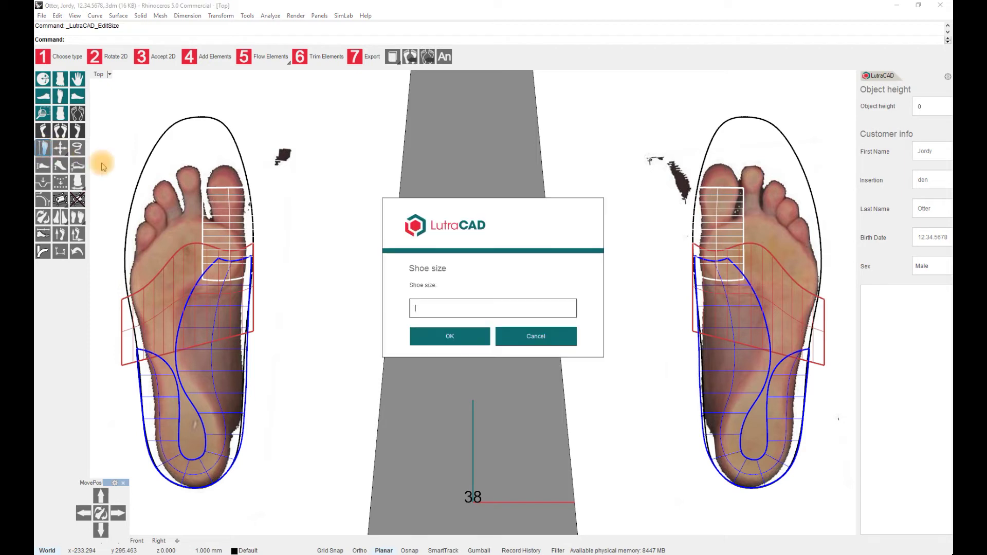
type("36")
key("Return")
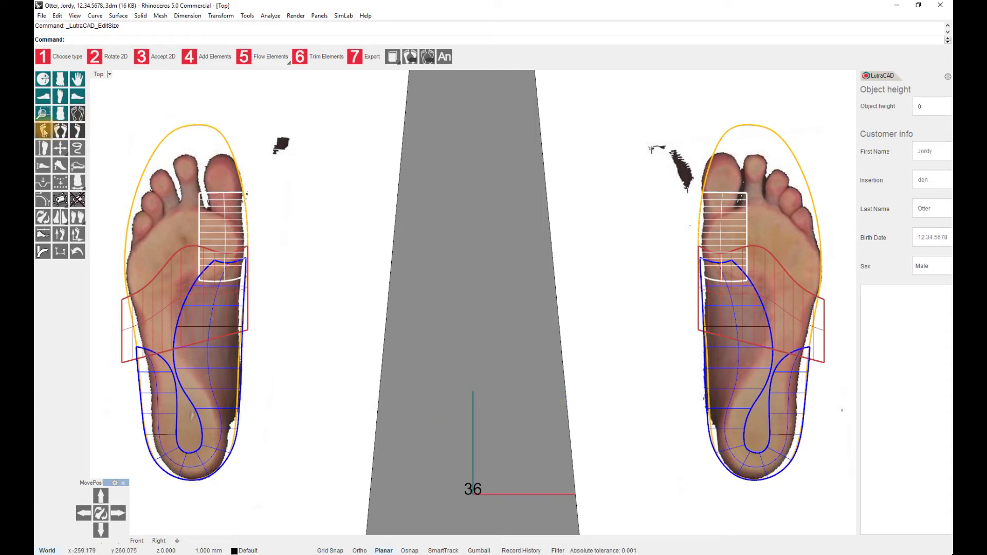
- Display only the left insole, with its coloured pads drawn transparently over the foot scan
left_click(43, 131)
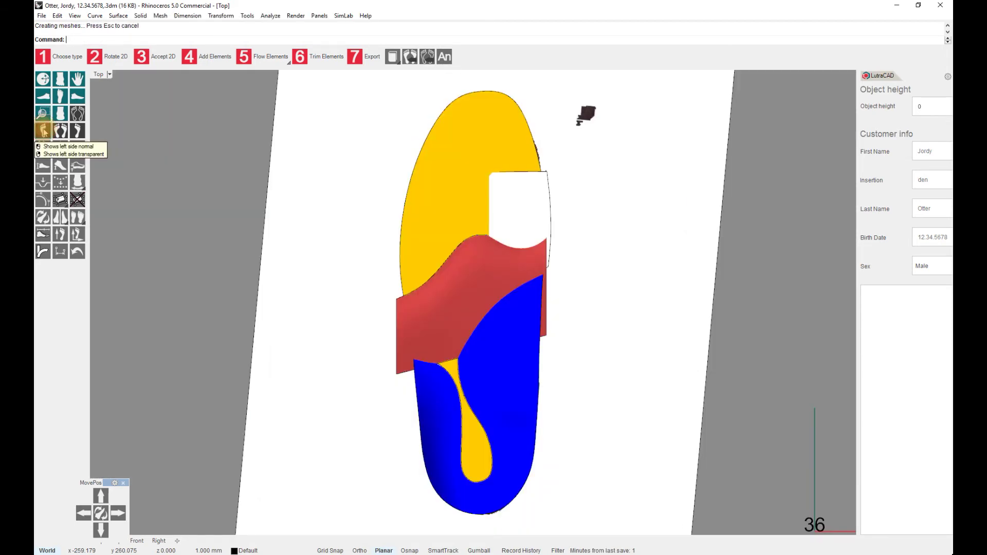
right_click(43, 131)
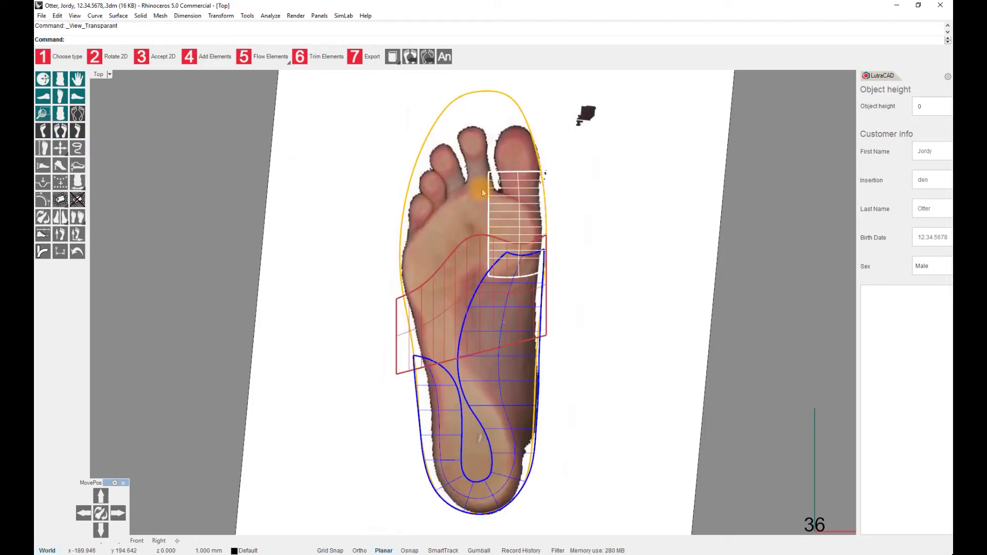
left_click(519, 174)
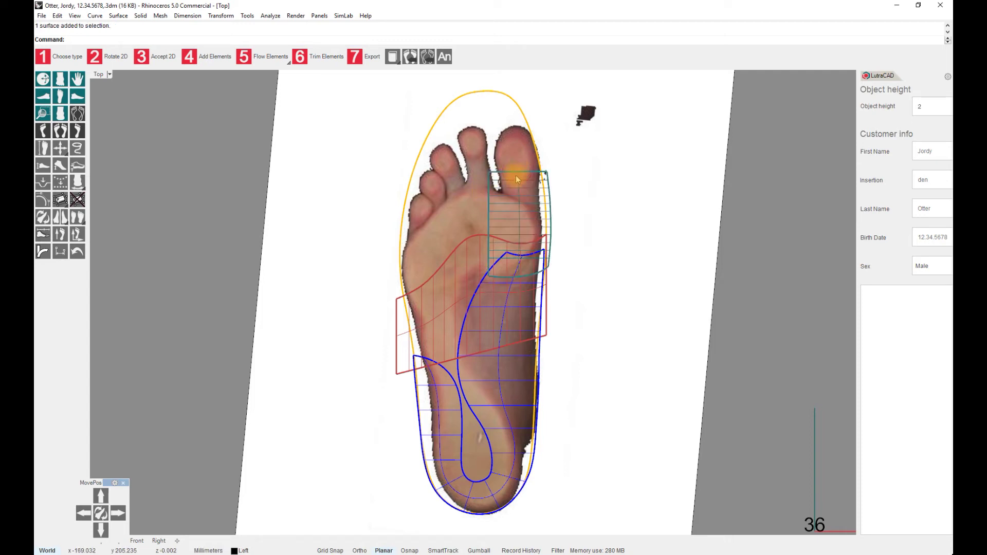
- Nudge the white forefoot element down and move the red element lower and slightly left
key("alt+Down")
key("alt+Down")
key("alt+Down")
key("alt+Down")
key("alt+Down")
key("alt+Down")
key("alt+Down")
key("alt+Down")
key("alt+Down")
key("alt+Down")
key("alt+Down")
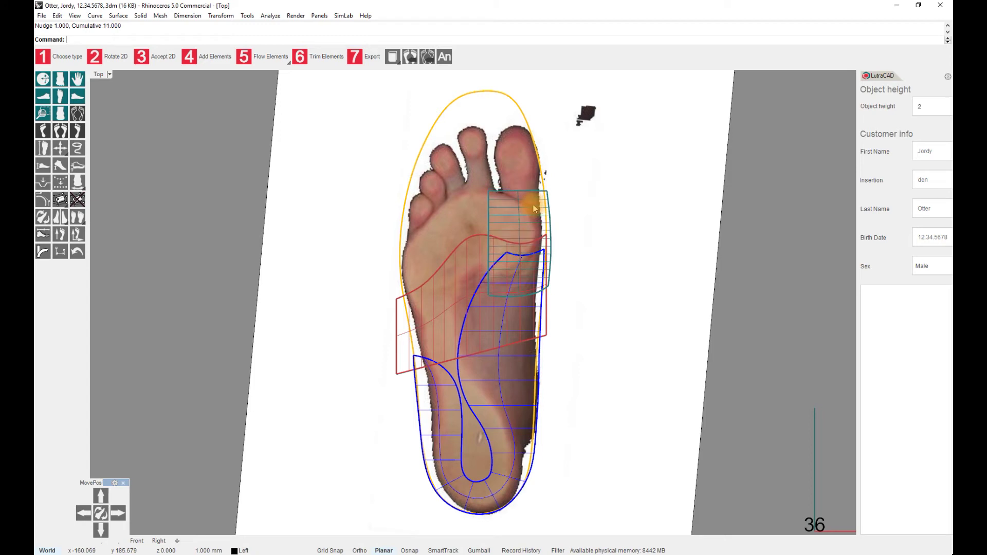
left_click(472, 238)
left_click_drag(472, 238, 475, 298)
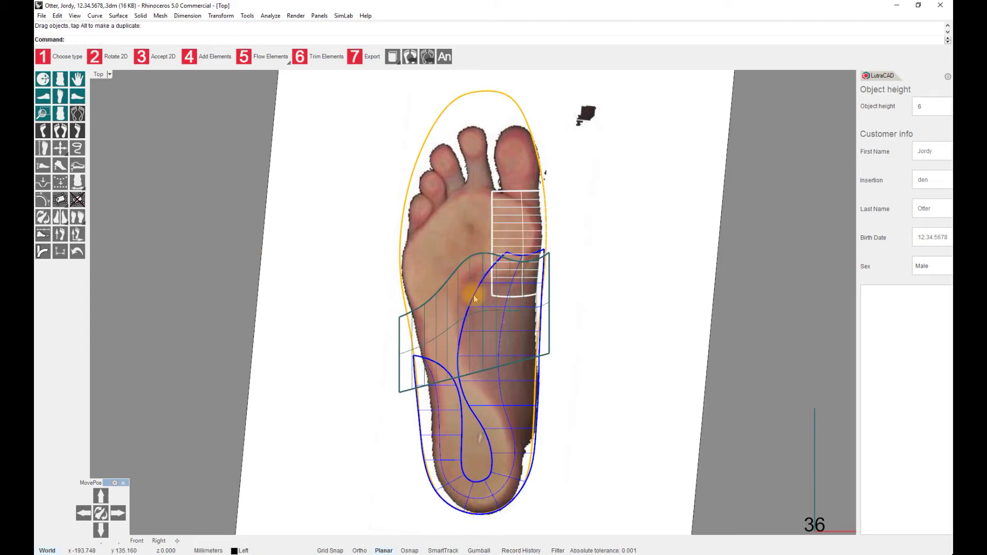
key("alt+Left")
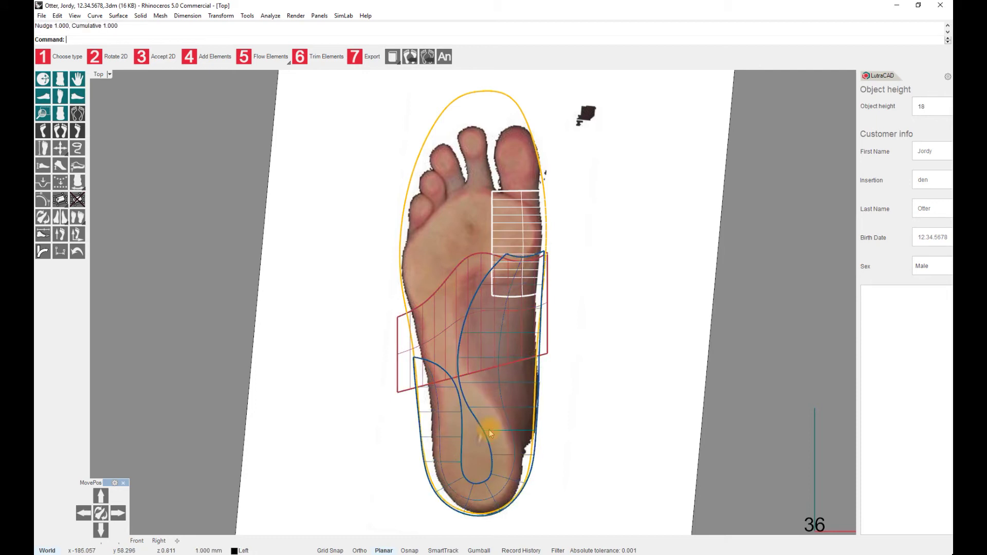
left_click(405, 311)
left_click(404, 311)
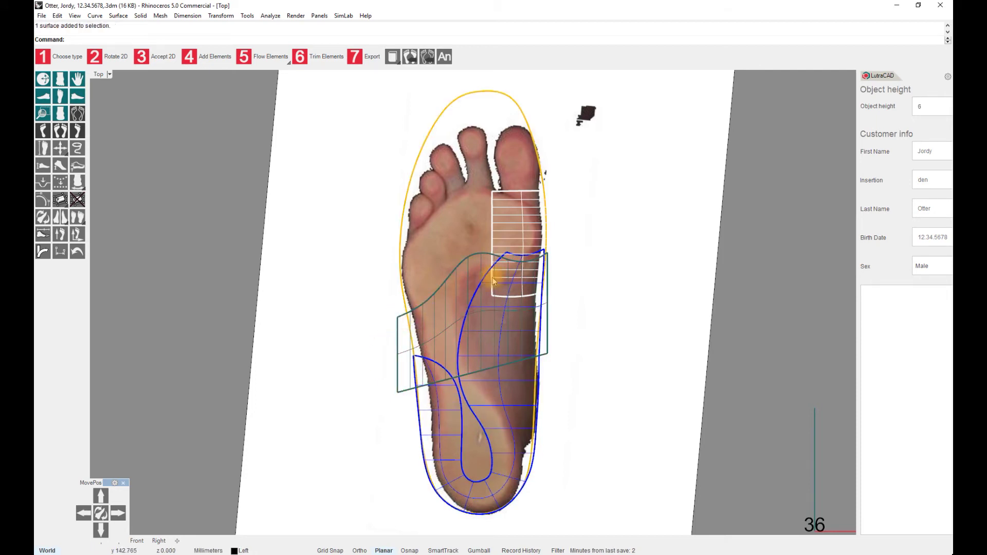
key("alt+Up")
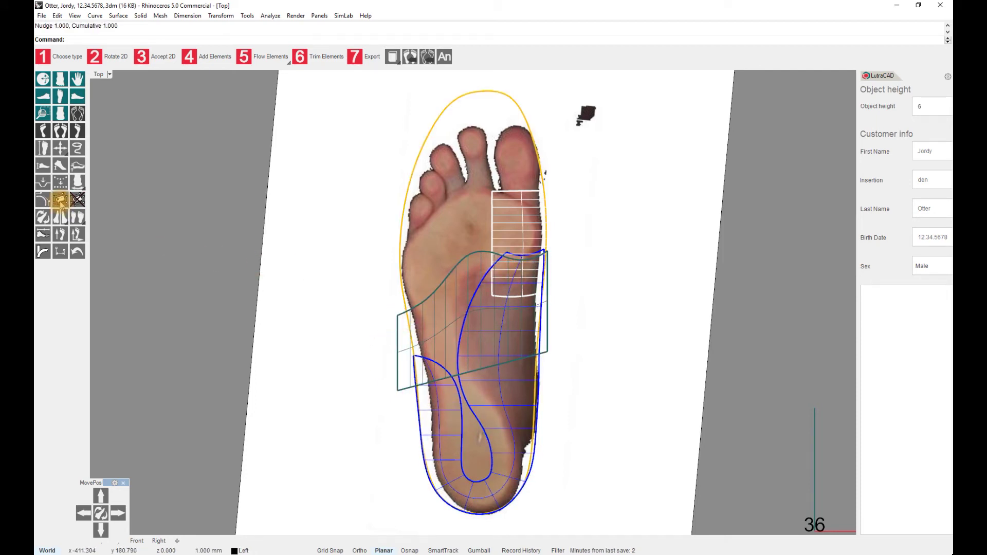
key("alt+Left")
- Tilt the red element slightly using Rotate about a chosen centre point
left_click(43, 216)
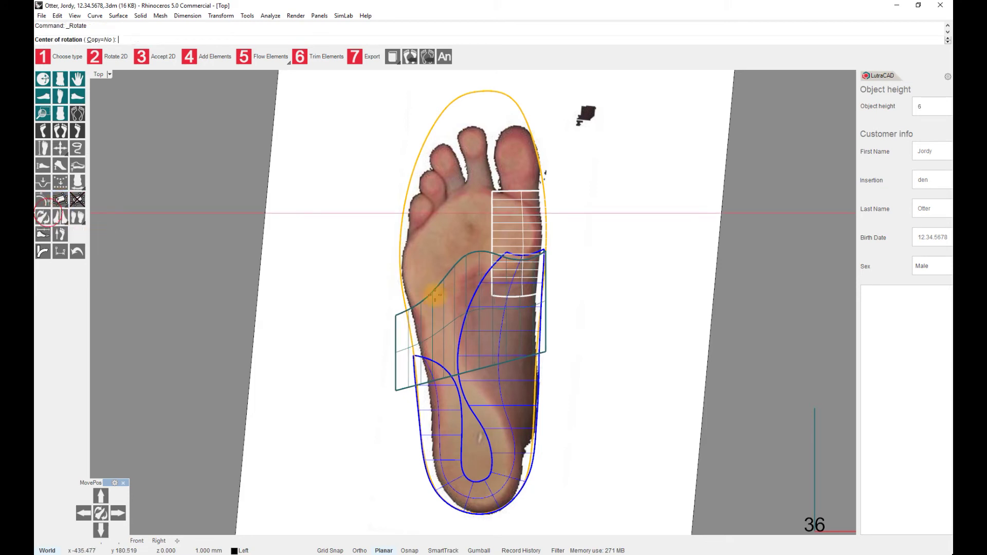
left_click(568, 296)
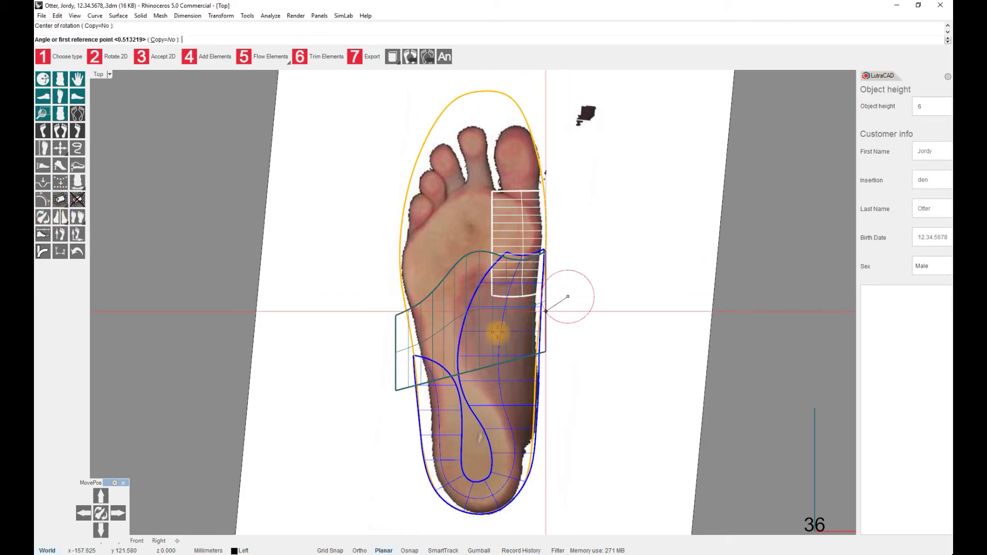
left_click(389, 351)
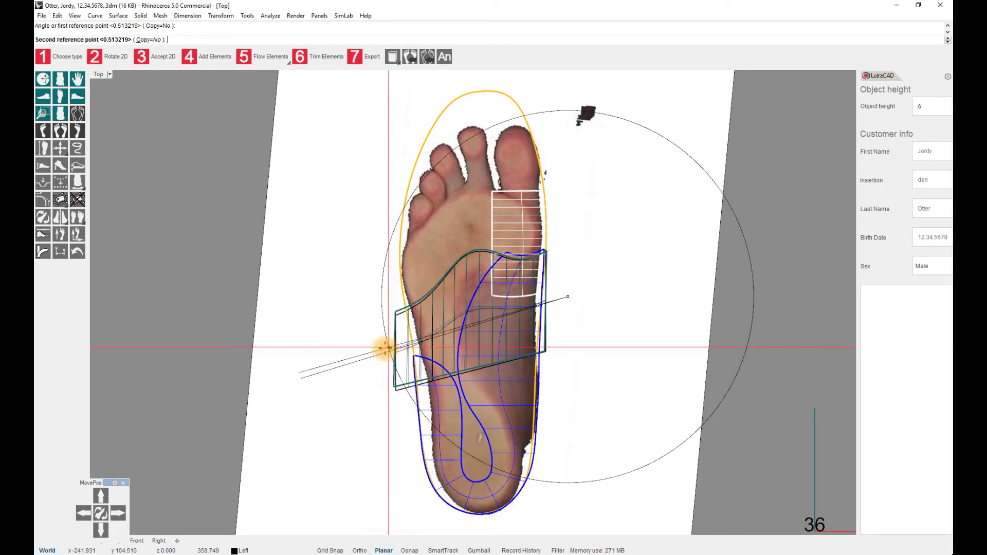
left_click(386, 348)
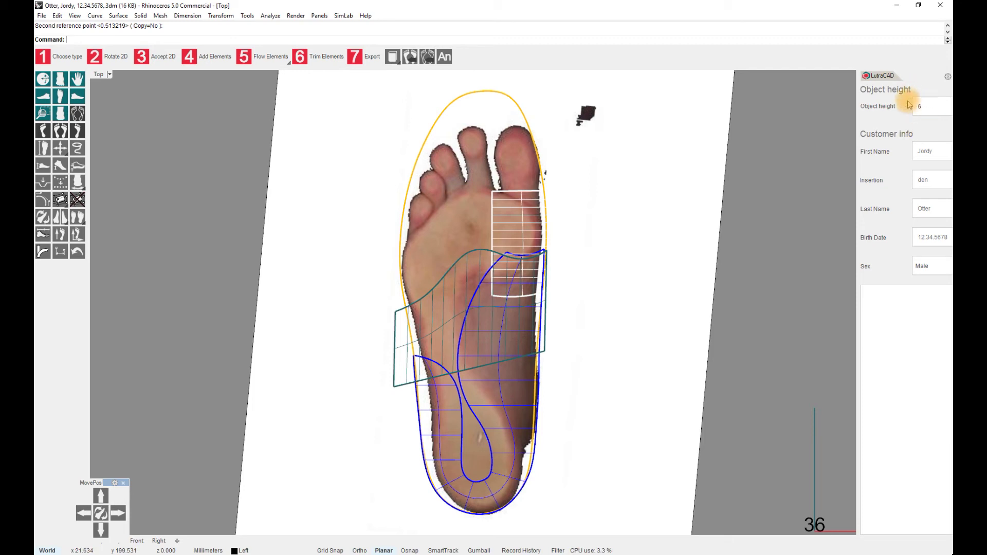
left_click(521, 192)
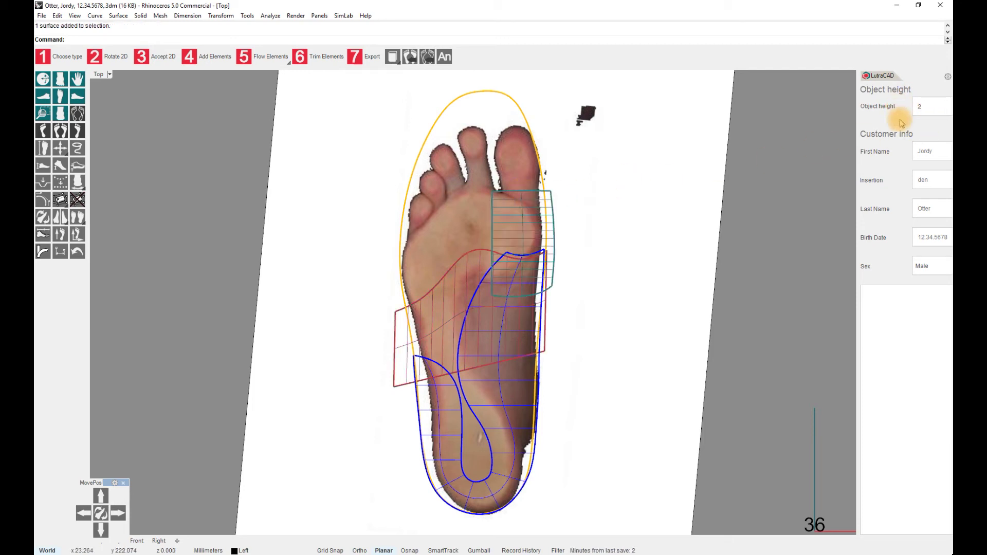
- In the side view, set the left insole's blue cobra pad object height to 10
left_click(71, 98)
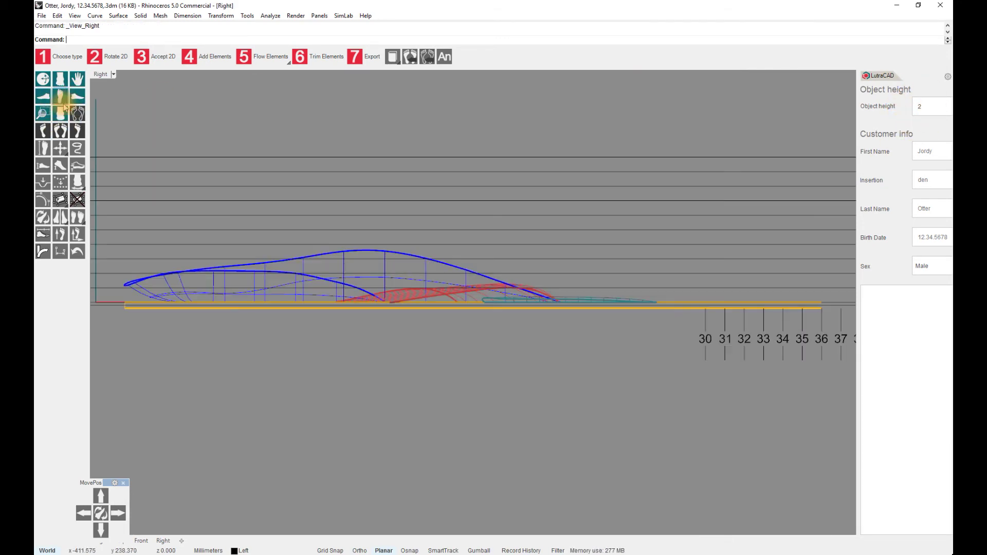
scroll(562, 291, "down", 1)
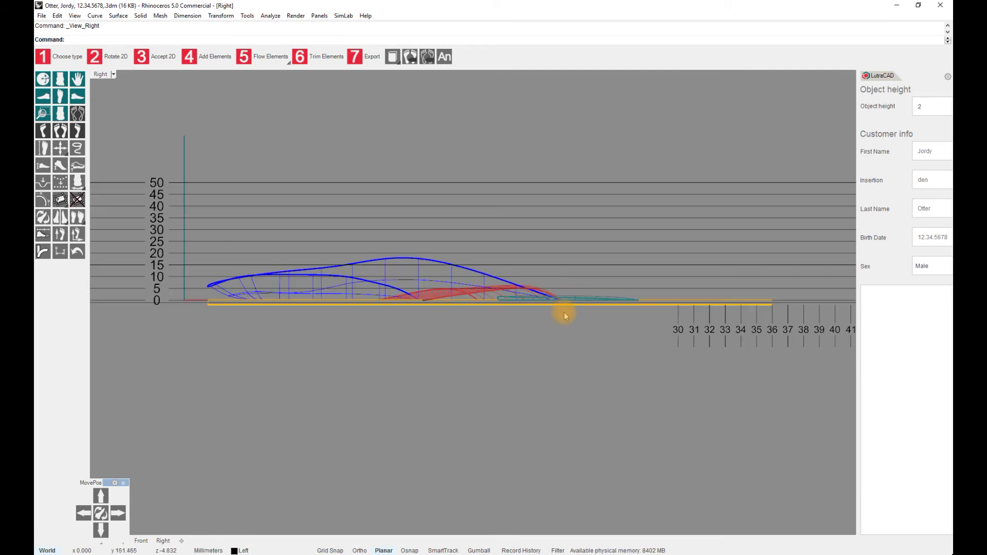
left_click(566, 297)
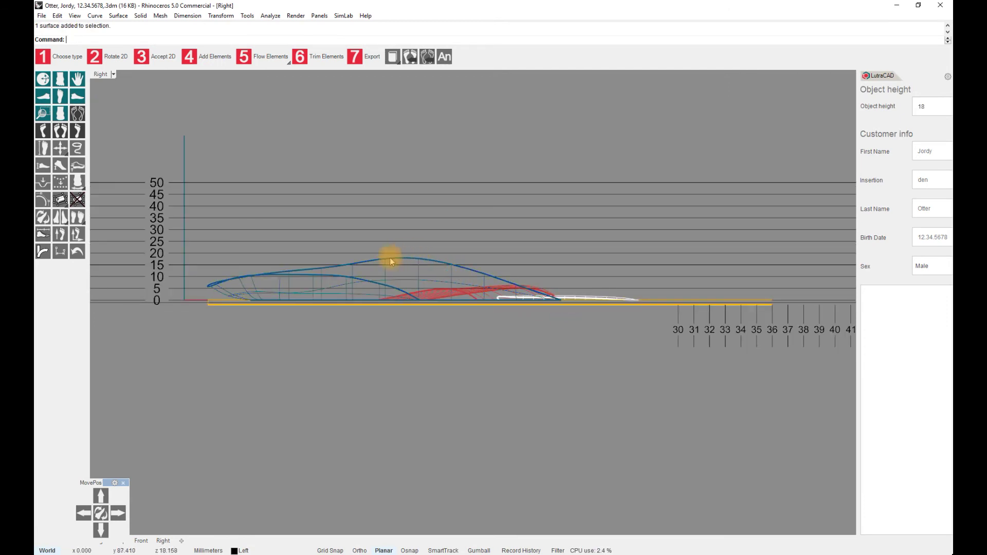
double_click(922, 106)
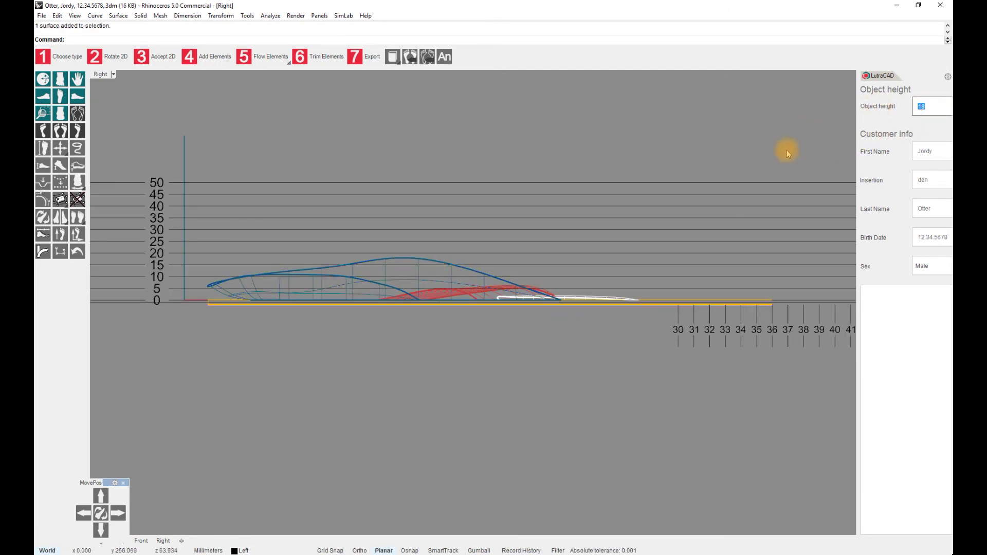
type("10")
key("Return")
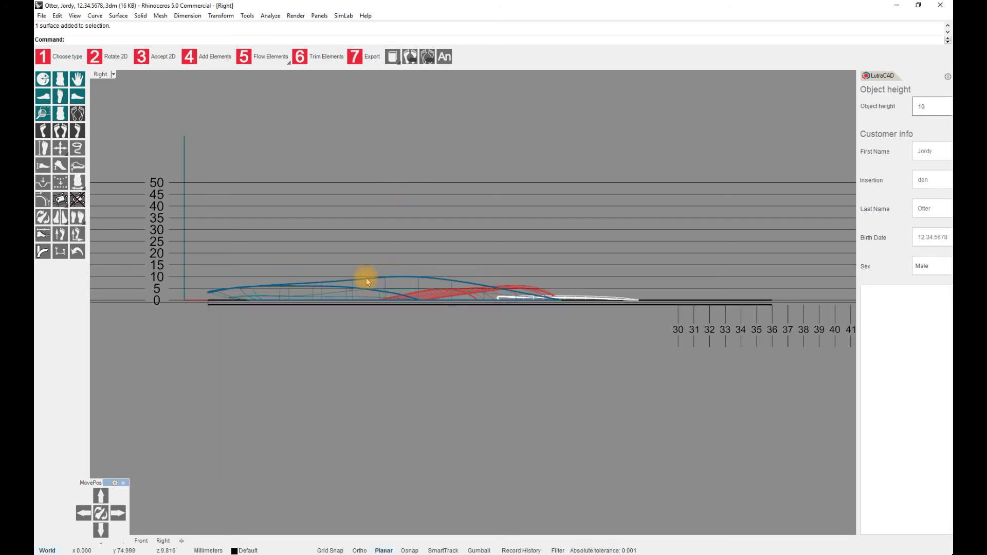
left_click(61, 95)
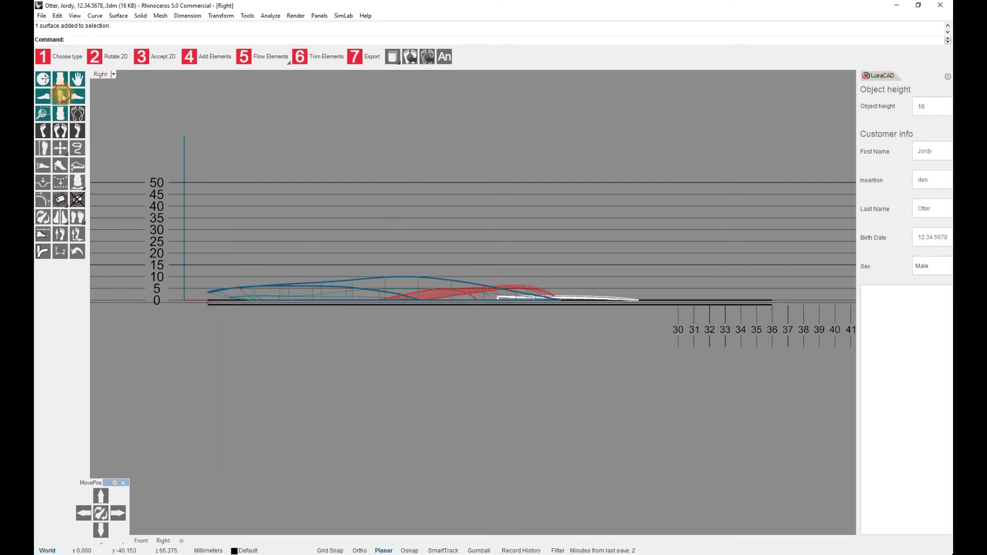
- Switch to the two-feet view so both insoles' coloured pads appear as solid meshes
left_click(61, 130)
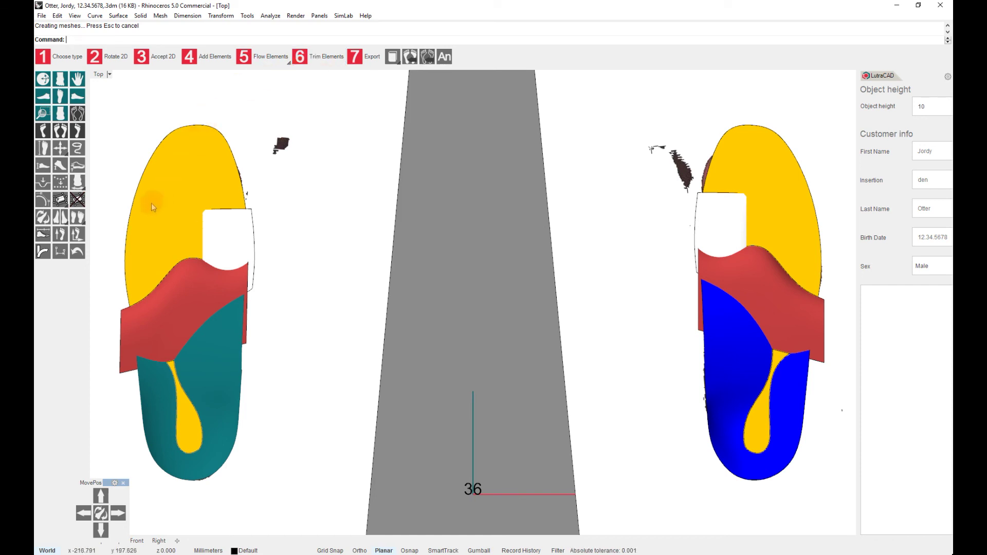
left_click(64, 223)
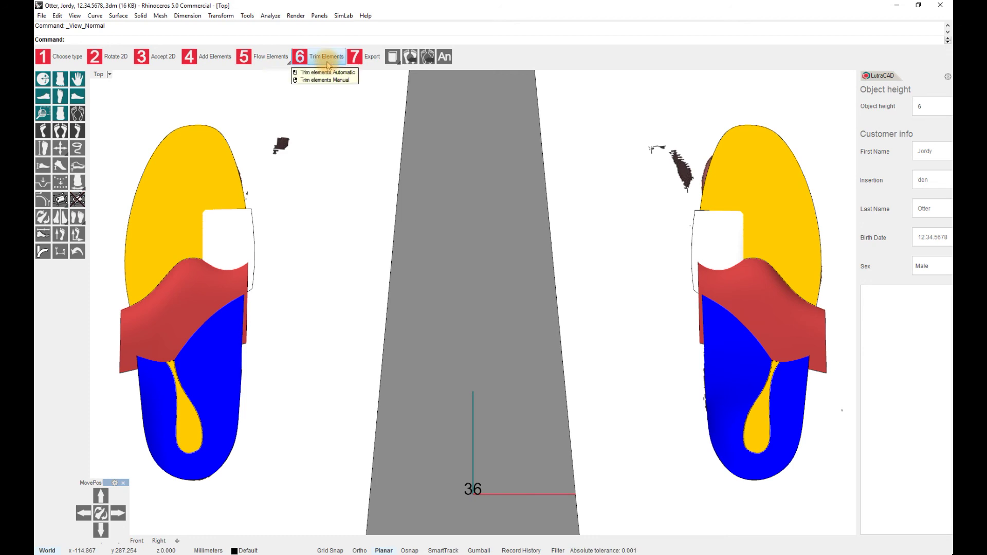
- Start trimming all insole elements to the left and right insole outlines
left_click(328, 64)
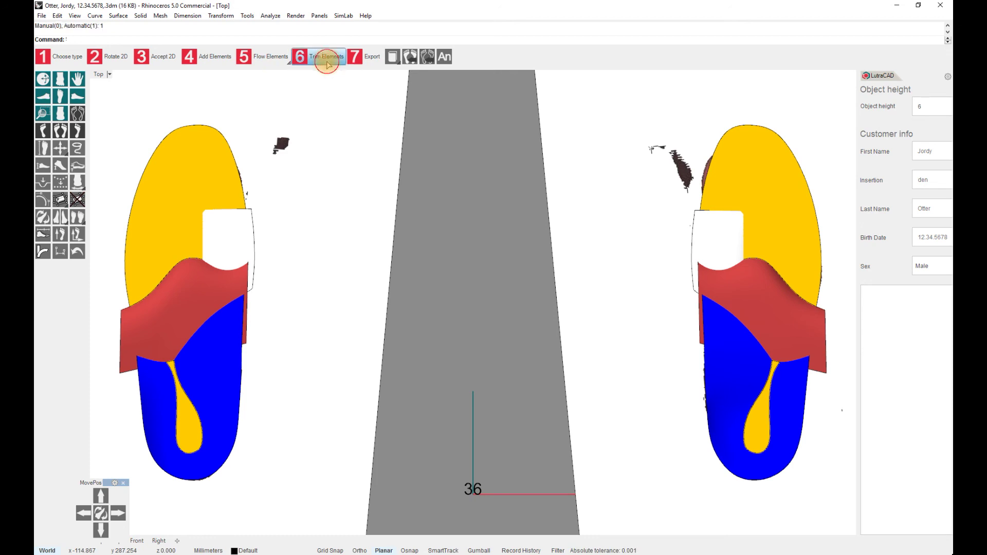